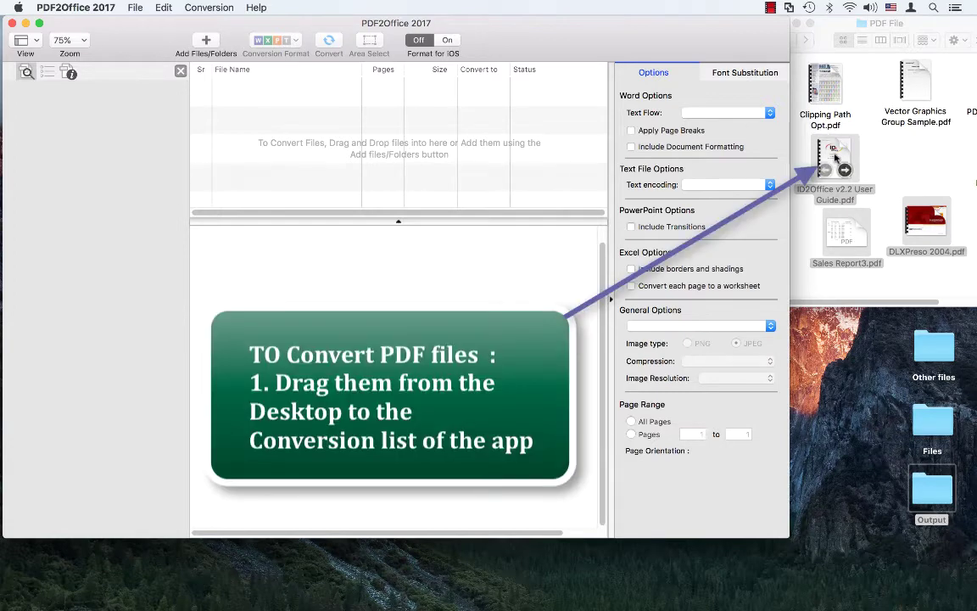
Step: Add the three PDFs to the conversion list and set Sales Report3.pdf to Excel
{"action": "left_click_drag", "start_coordinate": [834, 157], "coordinate": [442, 105]}
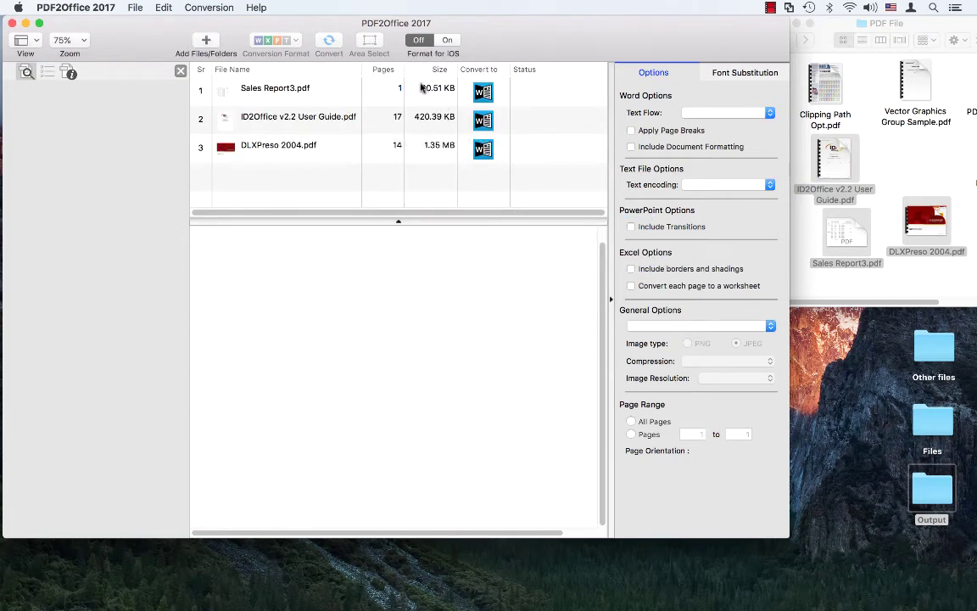
{"action": "left_click", "coordinate": [421, 88]}
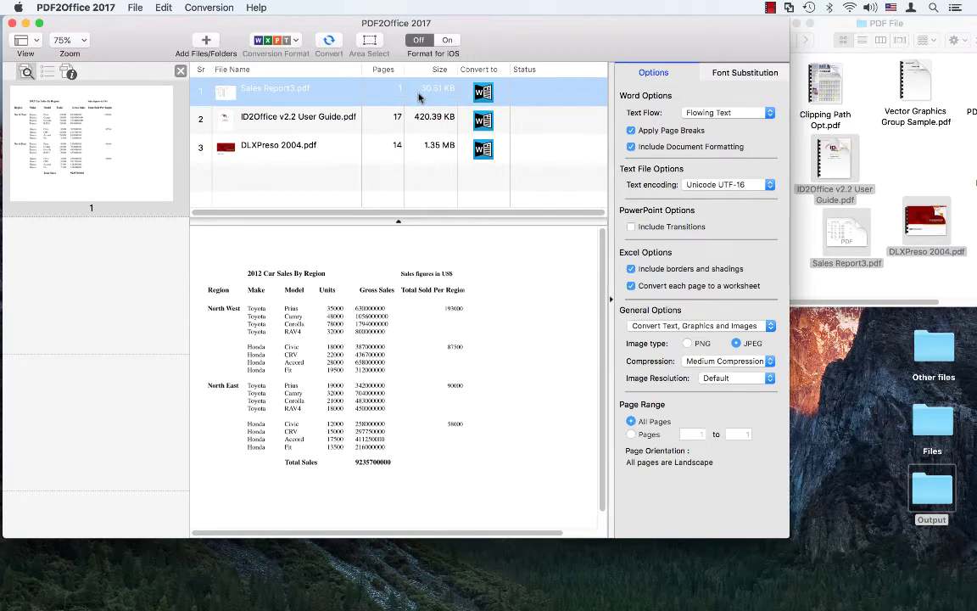
{"action": "left_click", "coordinate": [298, 42]}
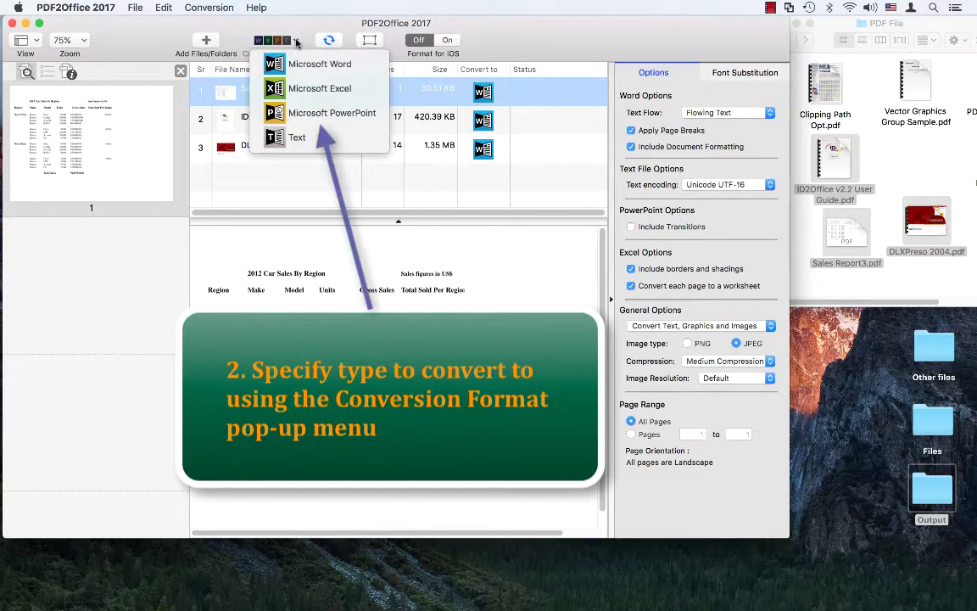
{"action": "left_click", "coordinate": [315, 90]}
Step: Keep the ID2Office user guide as Word and set DLXPreso 2004.pdf to PowerPoint
{"action": "left_click", "coordinate": [298, 114]}
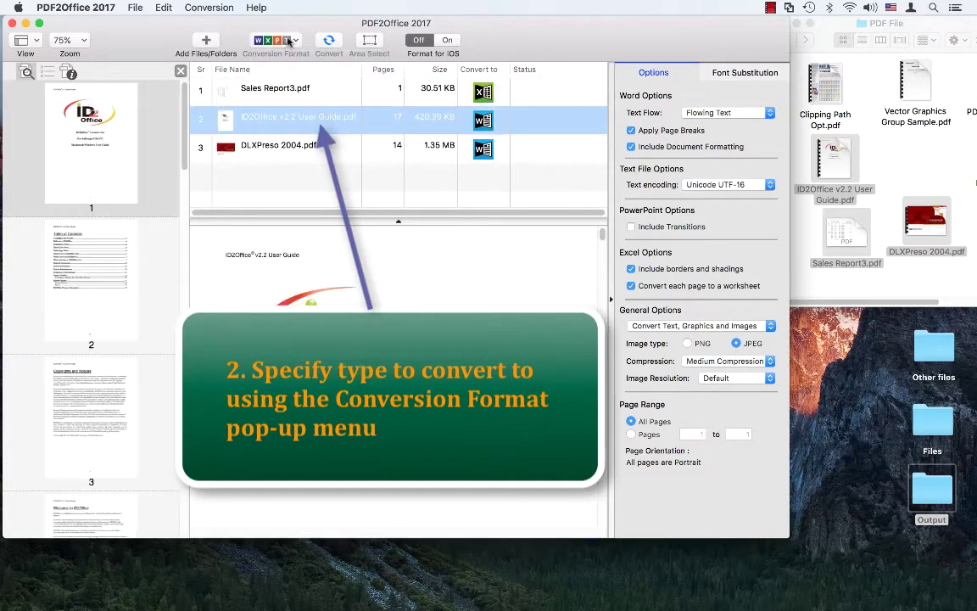
{"action": "left_click", "coordinate": [263, 40]}
{"action": "left_click", "coordinate": [311, 68]}
{"action": "left_click", "coordinate": [284, 146]}
{"action": "left_click", "coordinate": [263, 41]}
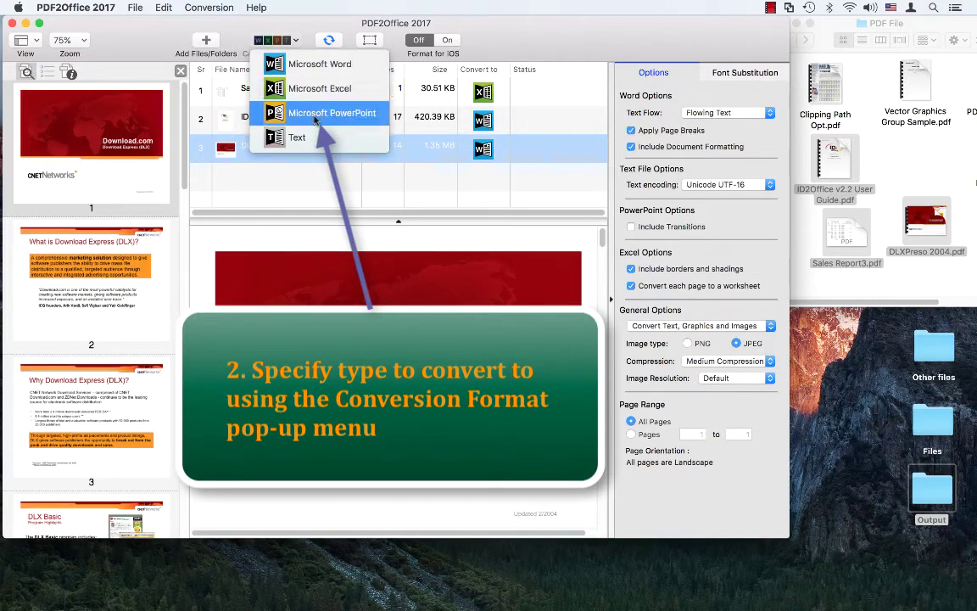
{"action": "left_click", "coordinate": [315, 121]}
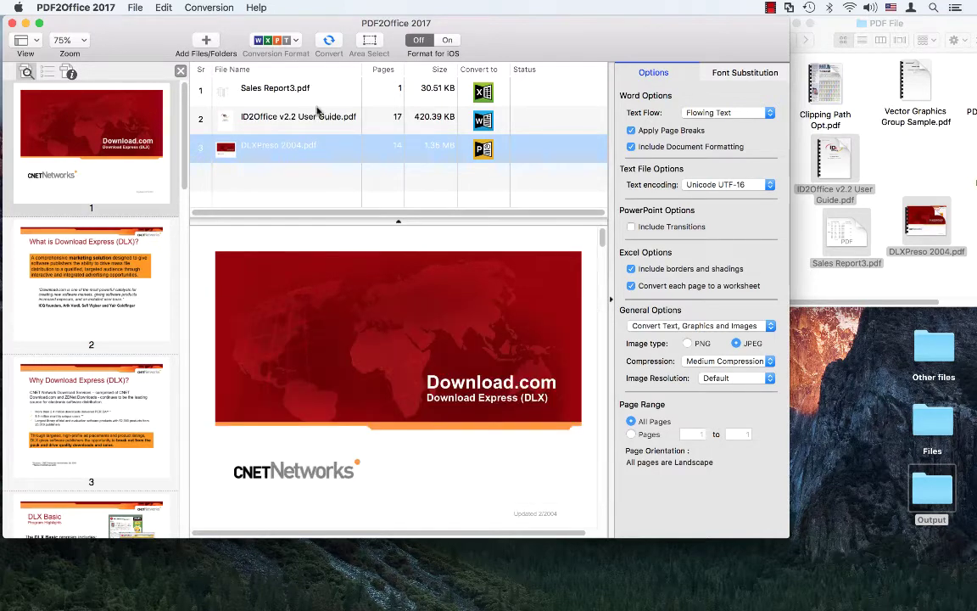
Step: Run Convert All on the list, saving the output into the Documents folder
{"action": "right_click", "coordinate": [352, 150]}
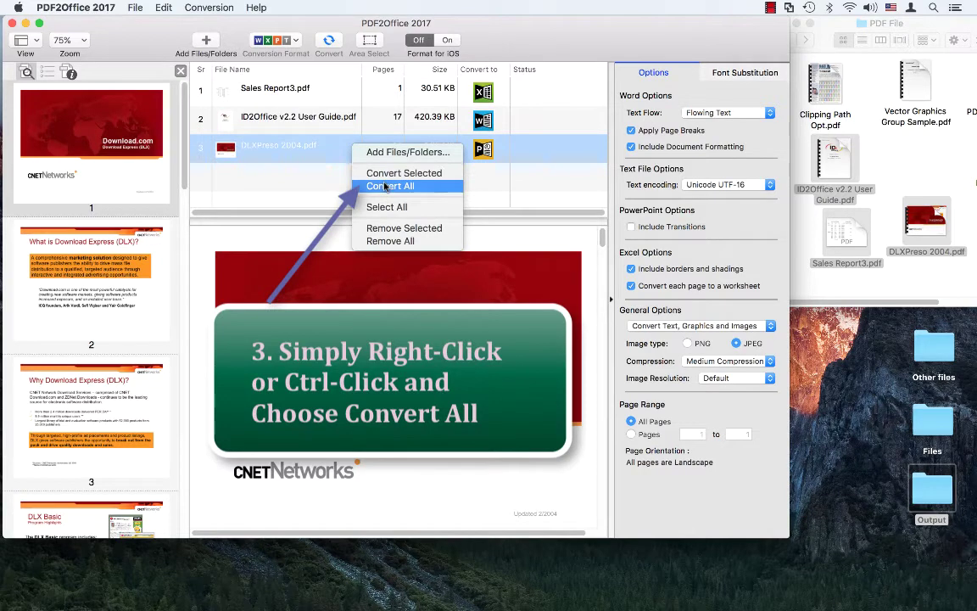
{"action": "left_click", "coordinate": [389, 186]}
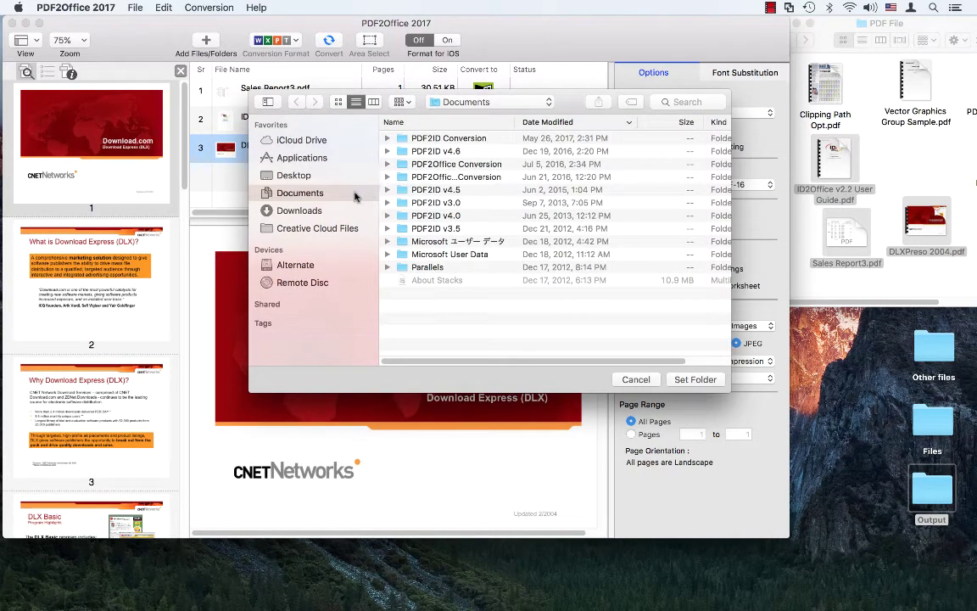
{"action": "left_click", "coordinate": [695, 379]}
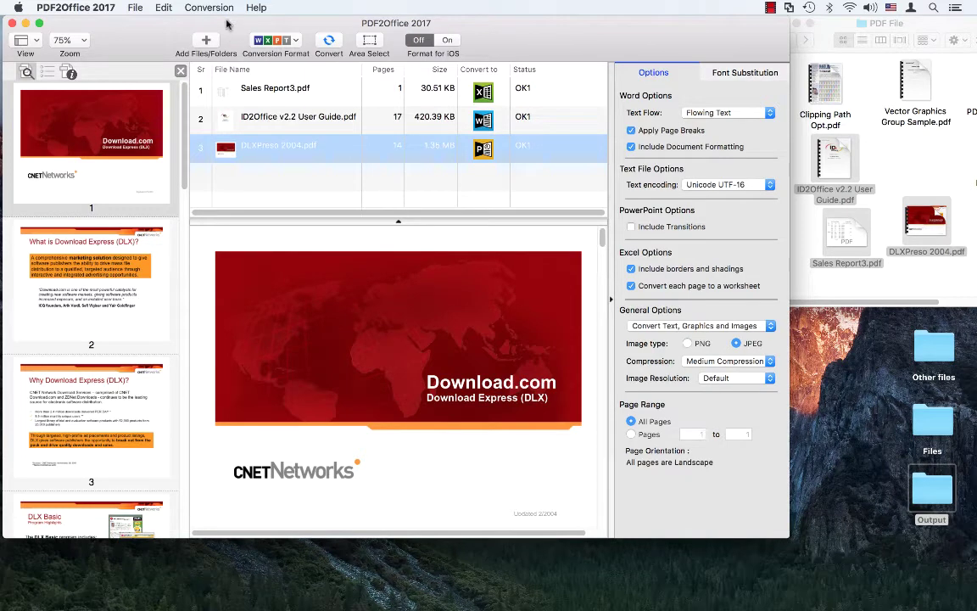
Step: Open the destination folder in Finder and launch Sales Report3.xlsx in Excel
{"action": "left_click", "coordinate": [190, 7]}
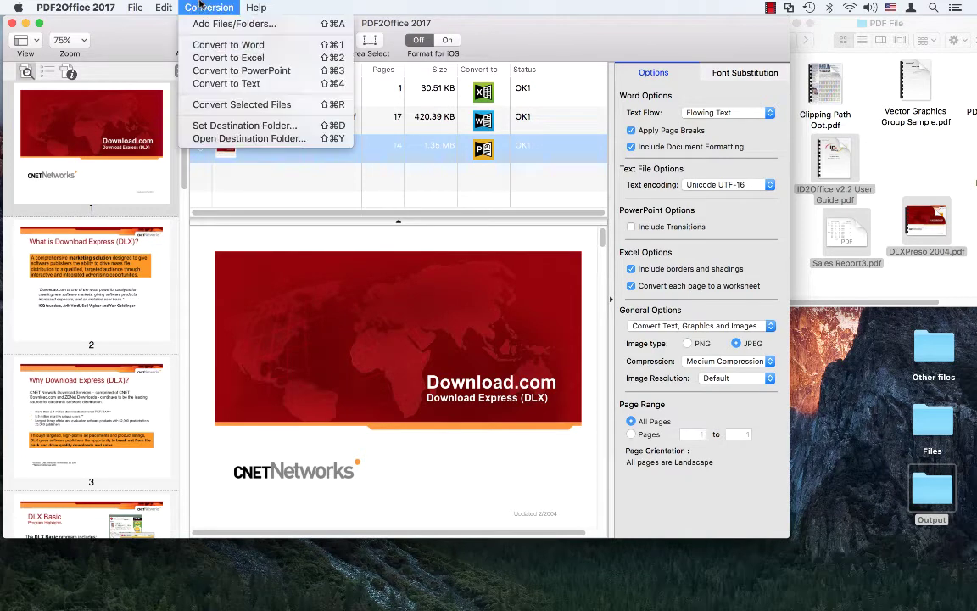
{"action": "left_click", "coordinate": [252, 139]}
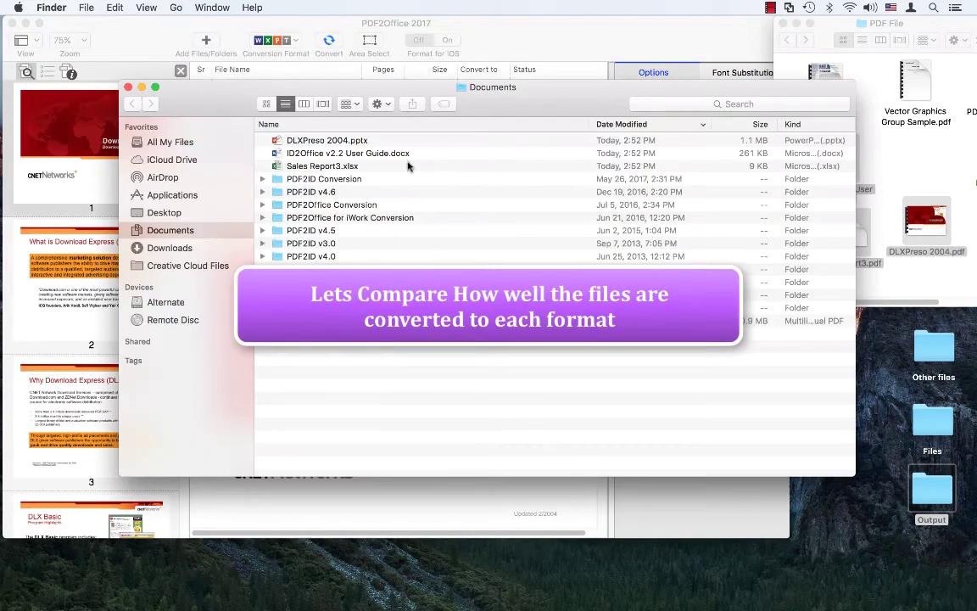
{"action": "left_click", "coordinate": [319, 139]}
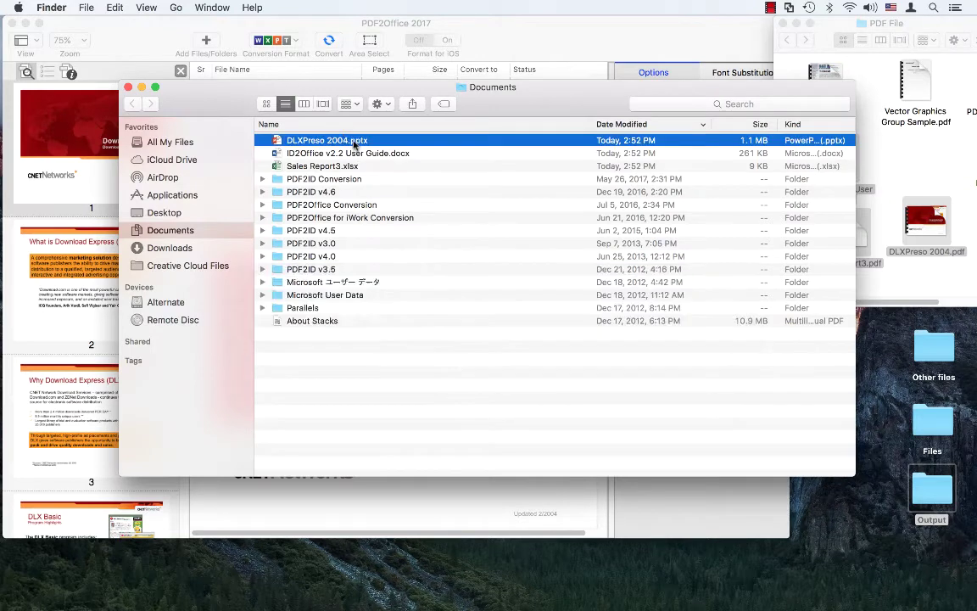
{"action": "left_click", "coordinate": [315, 164]}
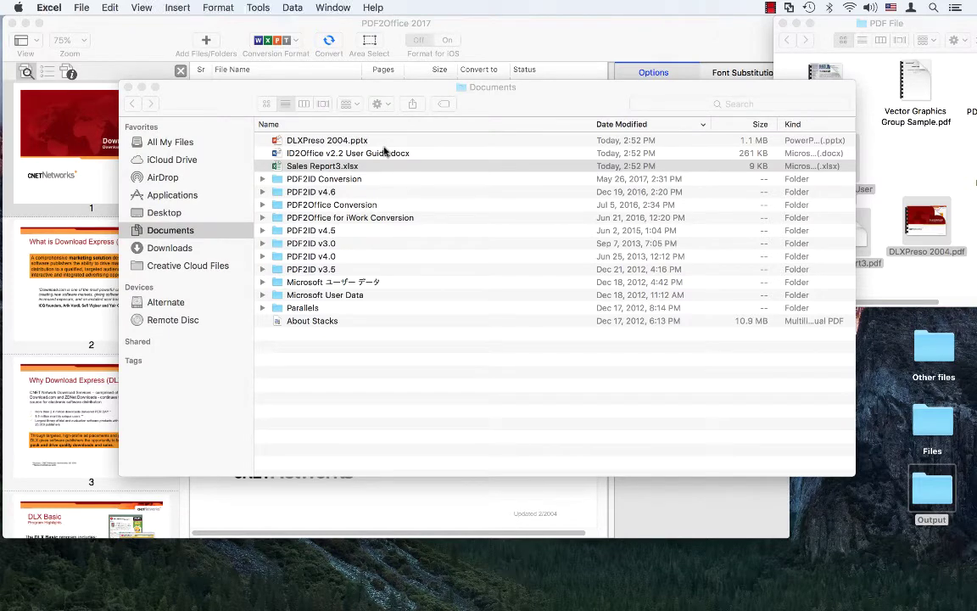
{"action": "key", "text": "super+Tab"}
{"action": "key", "text": "super+Tab"}
{"action": "key", "text": "super+Tab"}
{"action": "key", "text": "super+Tab"}
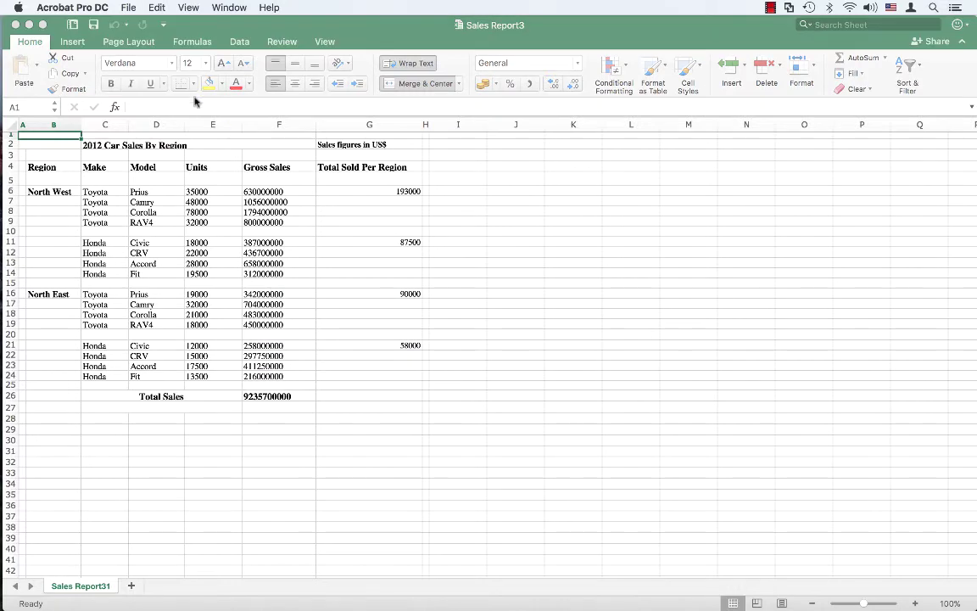
Step: Show Sales Report3.pdf in Acrobat and narrow its window to make room for Excel
{"action": "left_click_drag", "start_coordinate": [183, 21], "coordinate": [321, 21]}
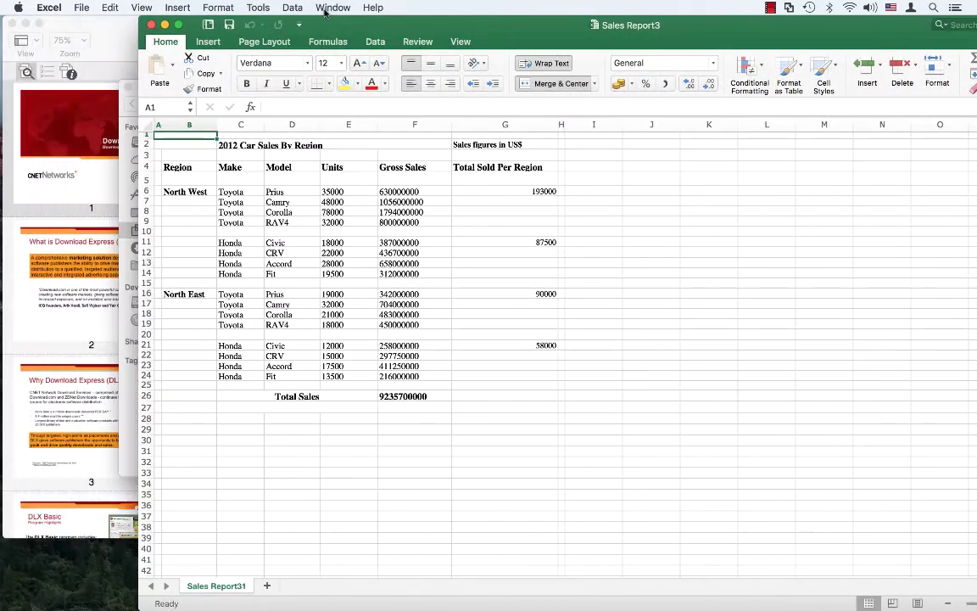
{"action": "key", "text": "super+Tab"}
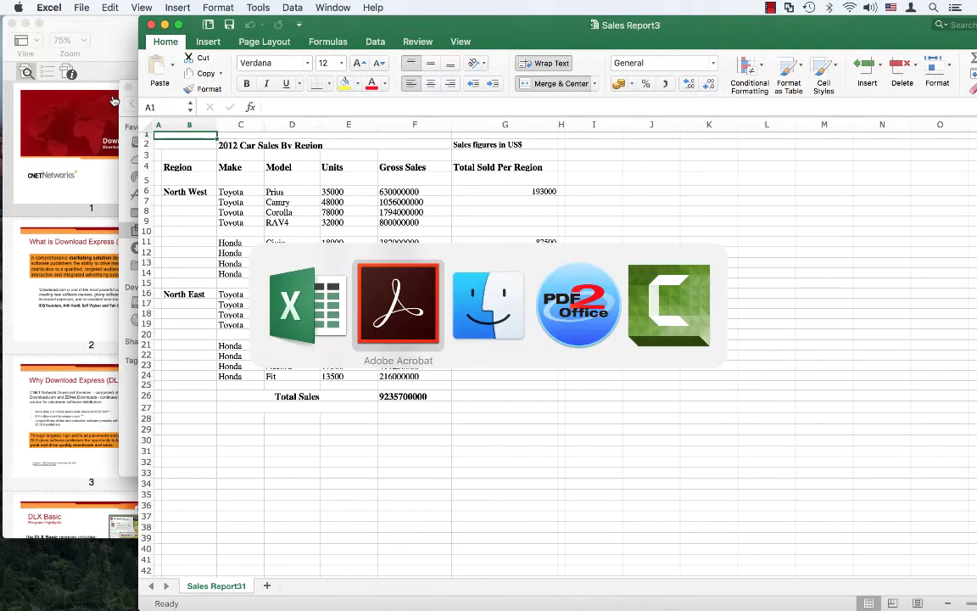
{"action": "left_click", "coordinate": [228, 8]}
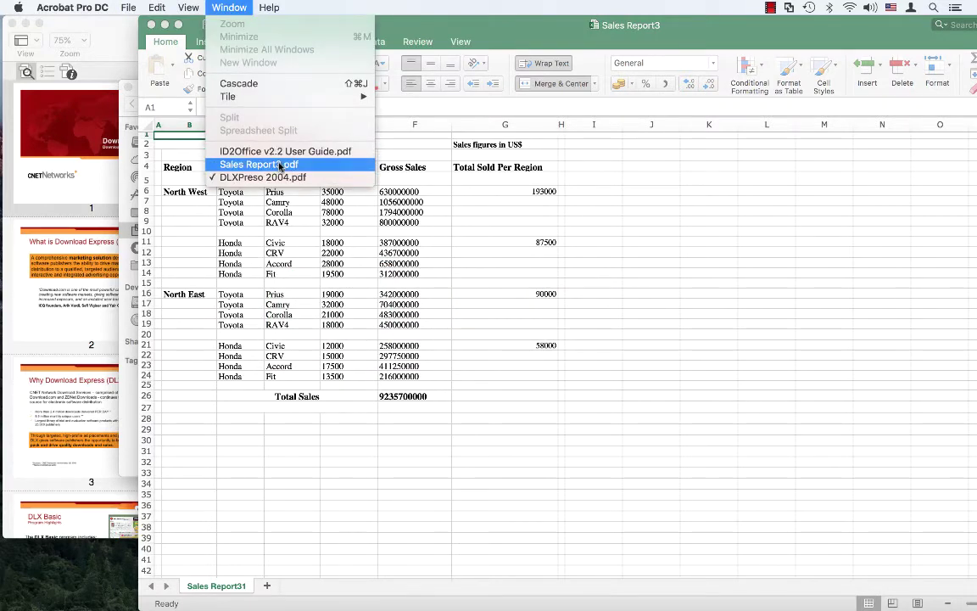
{"action": "left_click", "coordinate": [279, 164]}
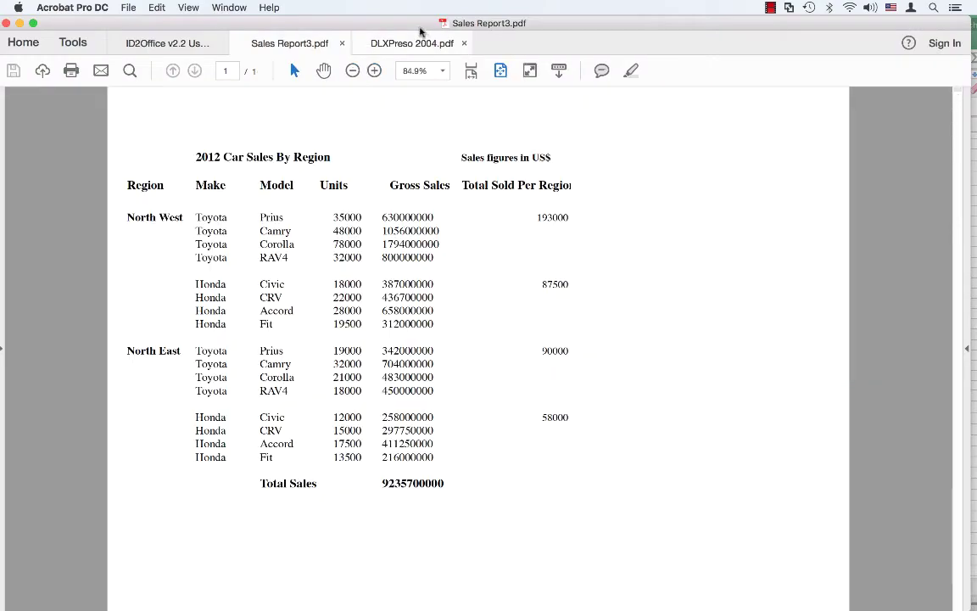
{"action": "left_click_drag", "start_coordinate": [961, 605], "coordinate": [575, 604]}
Step: Compare the workbook's sales figures C6:G25 against the PDF, then minimize Excel
{"action": "left_click", "coordinate": [726, 42]}
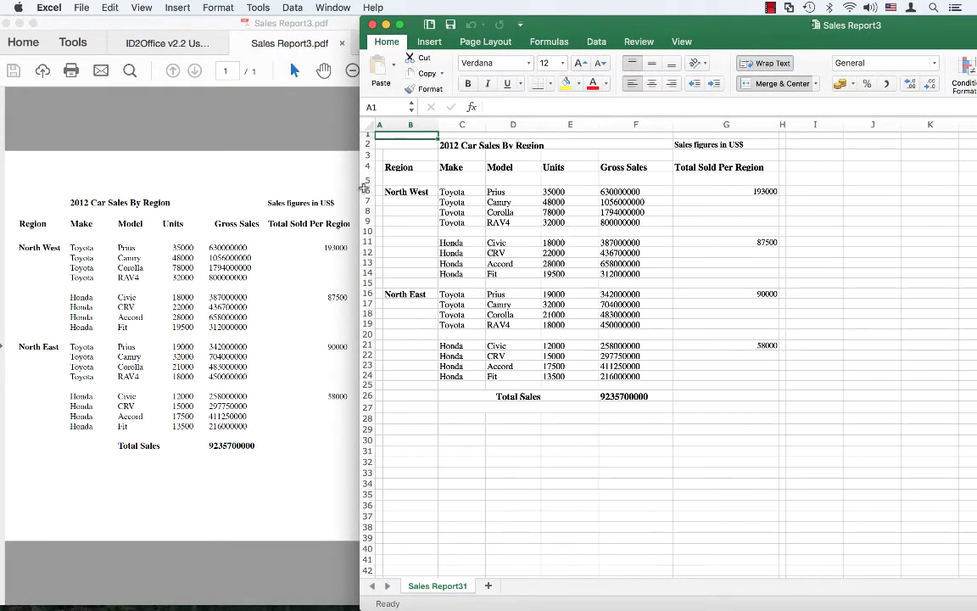
{"action": "mouse_move", "coordinate": [454, 192]}
{"action": "left_mouse_down"}
{"action": "mouse_move", "coordinate": [528, 329]}
{"action": "mouse_move", "coordinate": [704, 384]}
{"action": "left_mouse_up"}
{"action": "left_click", "coordinate": [694, 333]}
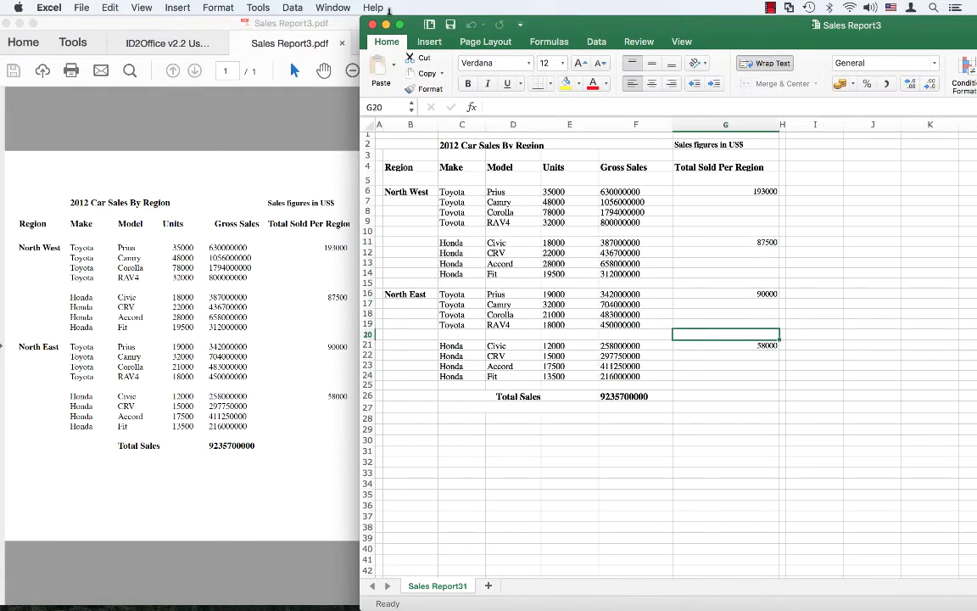
{"action": "left_click", "coordinate": [386, 27]}
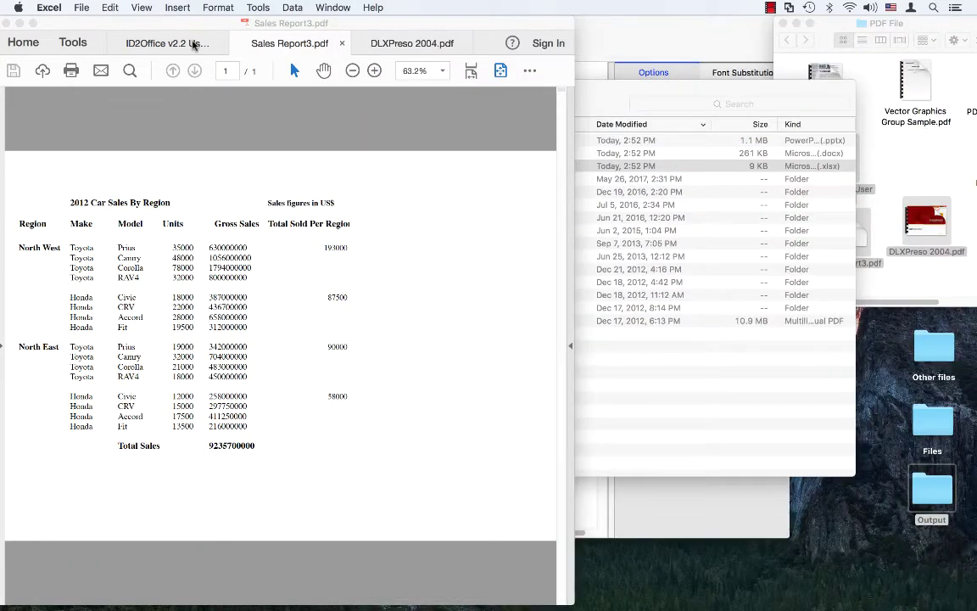
Step: Open the converted ID2Office user guide .docx from Finder and show its original PDF
{"action": "left_click", "coordinate": [577, 84]}
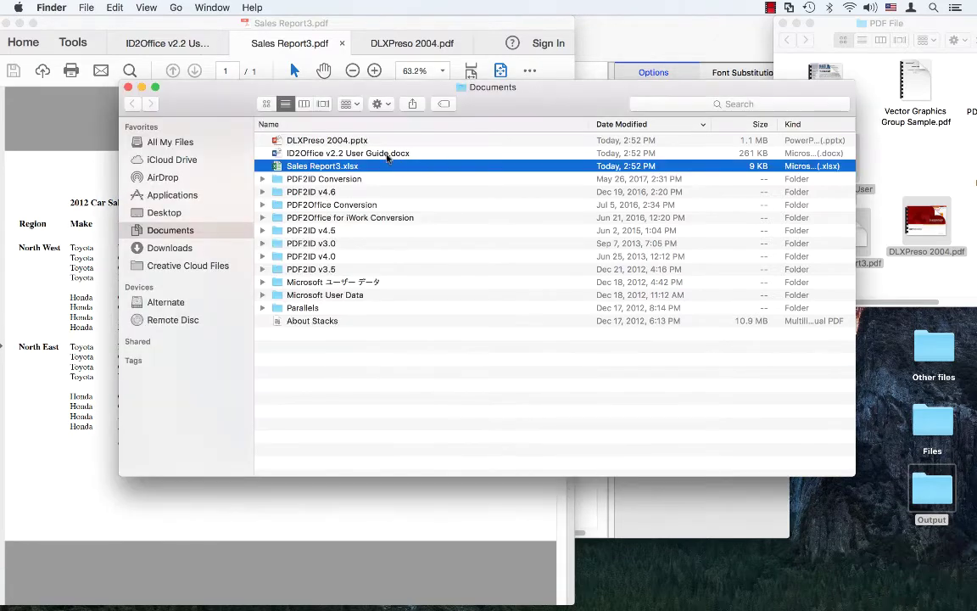
{"action": "double_click", "coordinate": [366, 154]}
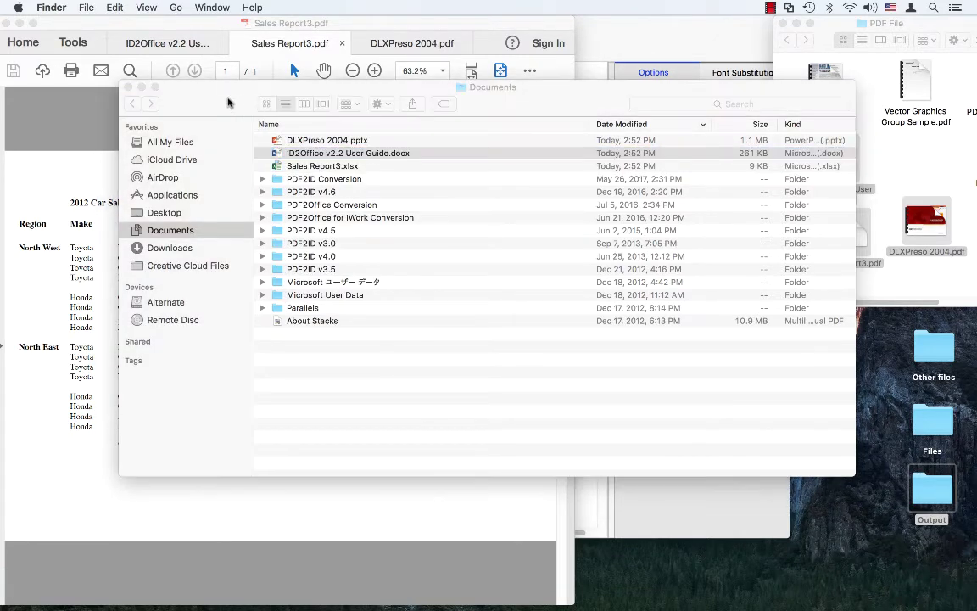
{"action": "left_click", "coordinate": [181, 42]}
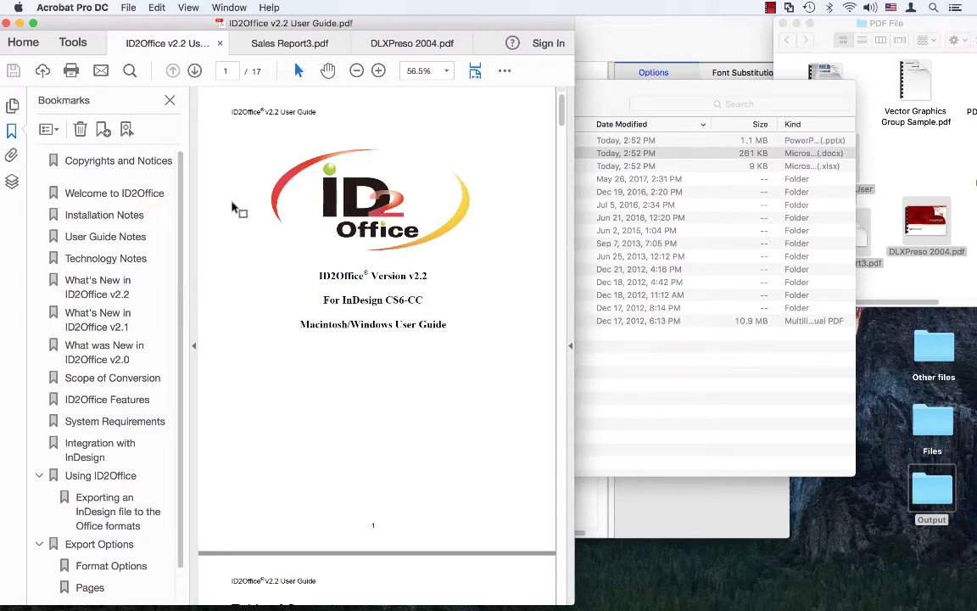
Step: Place the Word document beside the PDF, enlarge it, and check the editable title lines
{"action": "key", "text": "super+Tab"}
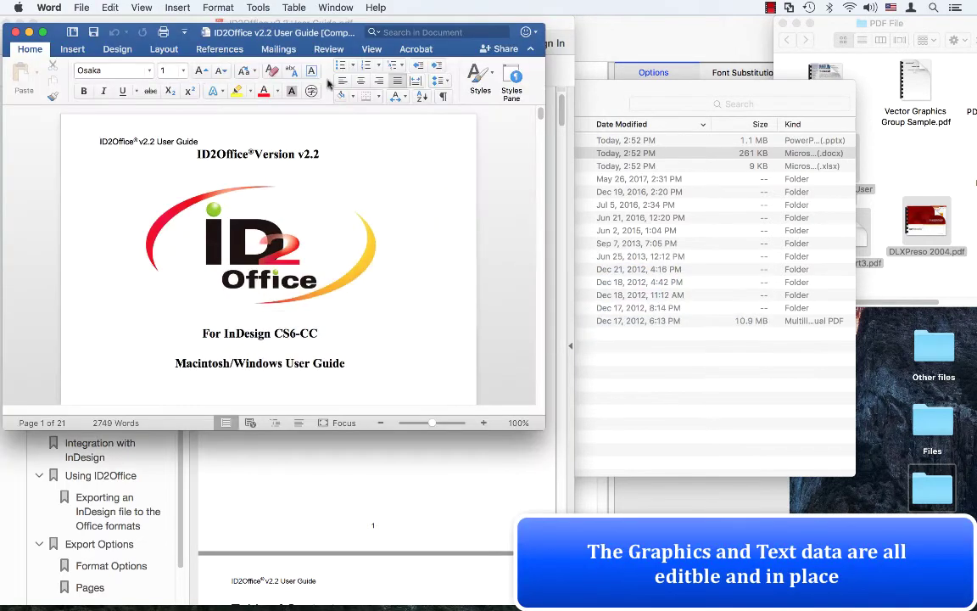
{"action": "left_click_drag", "start_coordinate": [314, 43], "coordinate": [728, 52]}
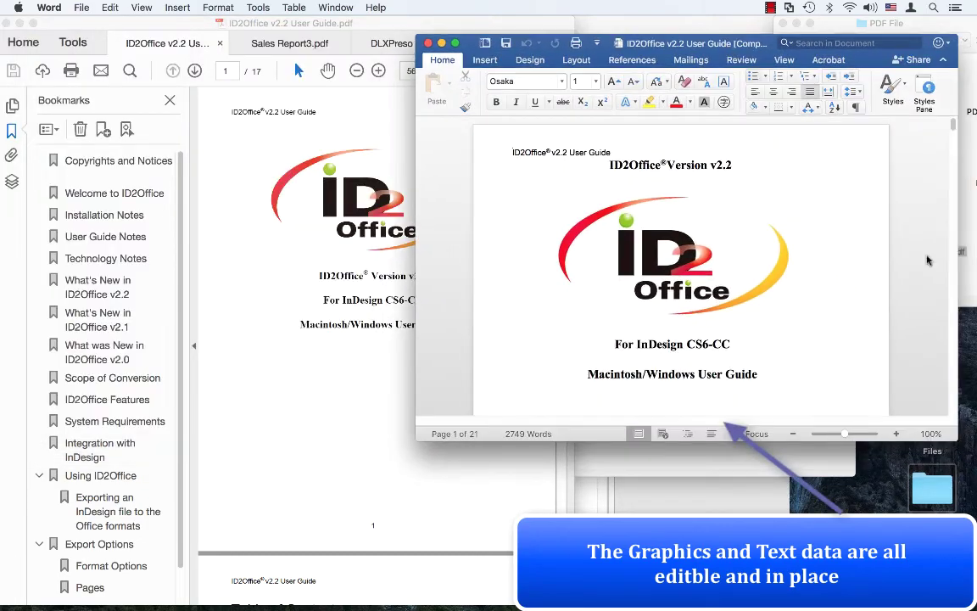
{"action": "left_click_drag", "start_coordinate": [957, 440], "coordinate": [975, 609]}
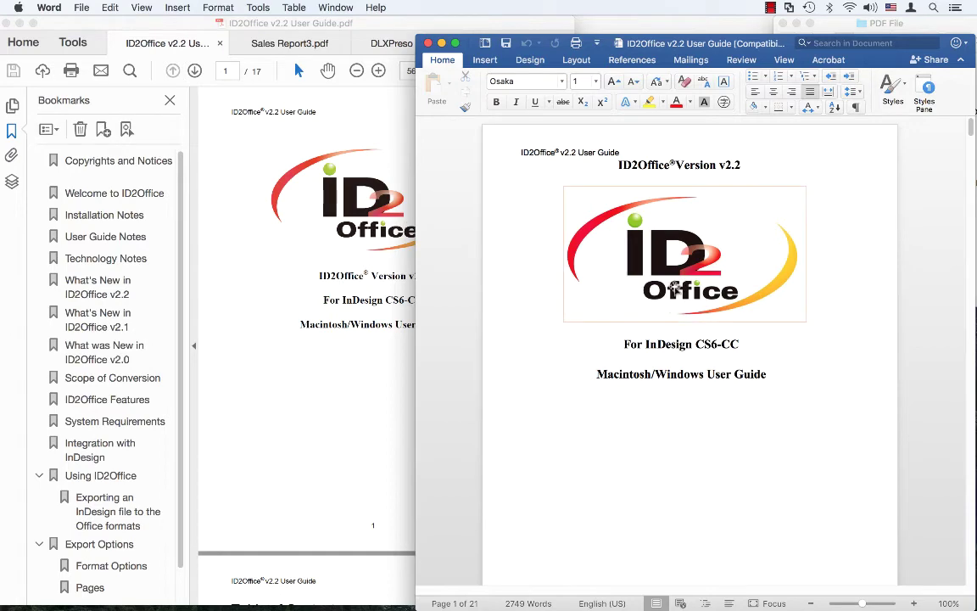
{"action": "left_click_drag", "start_coordinate": [672, 336], "coordinate": [717, 374]}
{"action": "left_click", "coordinate": [717, 374]}
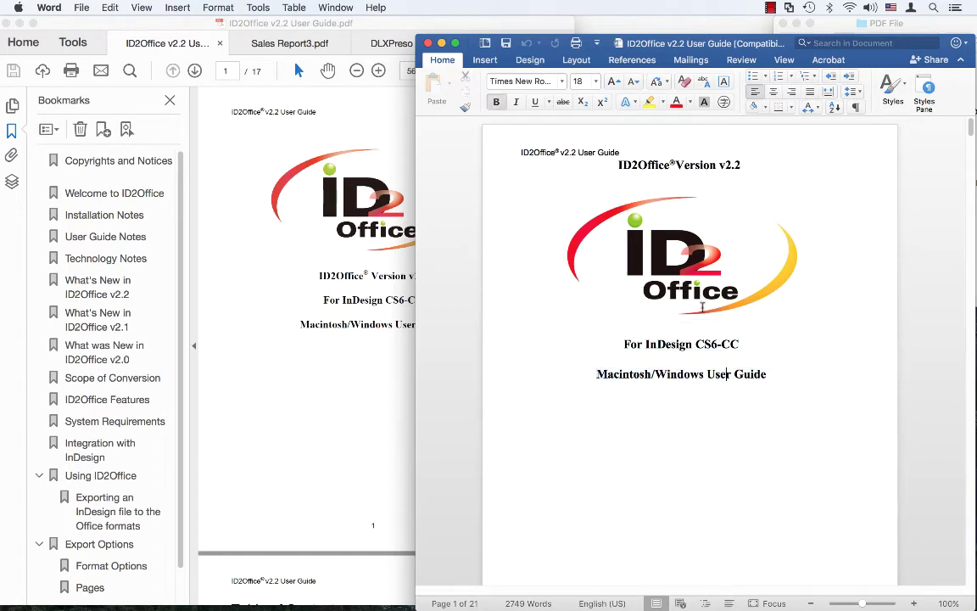
Step: Hide the Word document and open DLXPreso 2004.pptx from Documents, dismissing the intro
{"action": "left_click", "coordinate": [455, 43]}
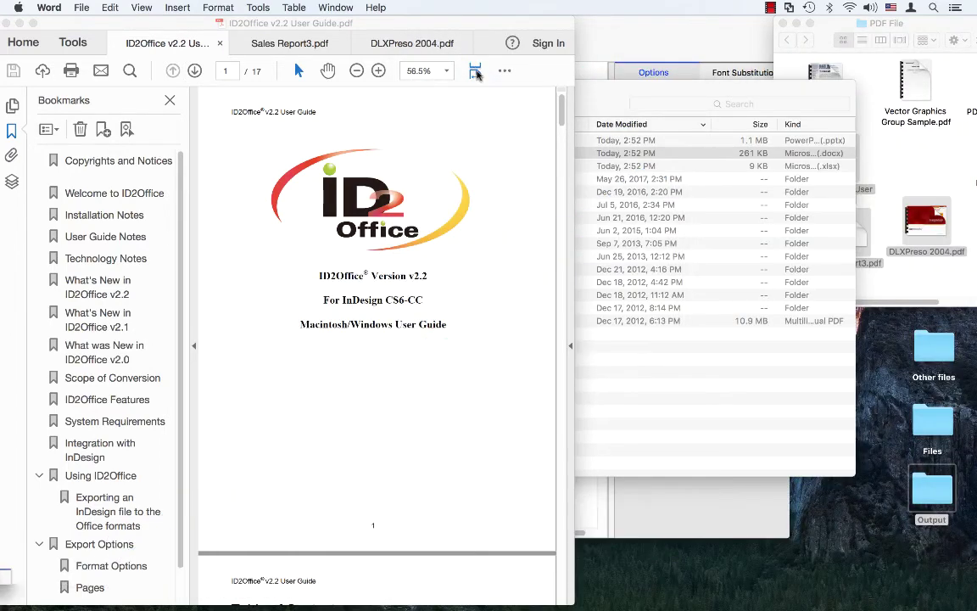
{"action": "left_click", "coordinate": [374, 42]}
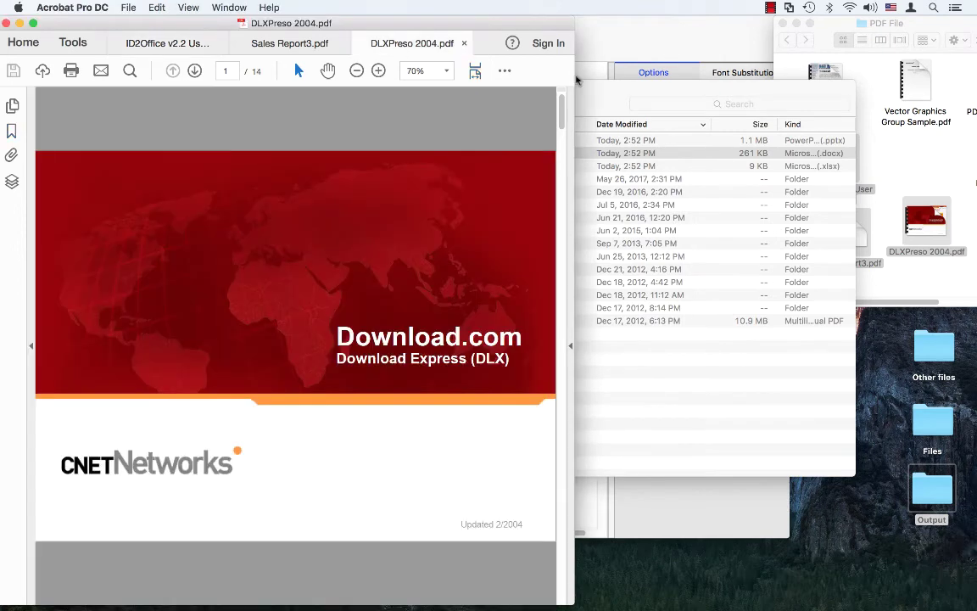
{"action": "left_click", "coordinate": [622, 91]}
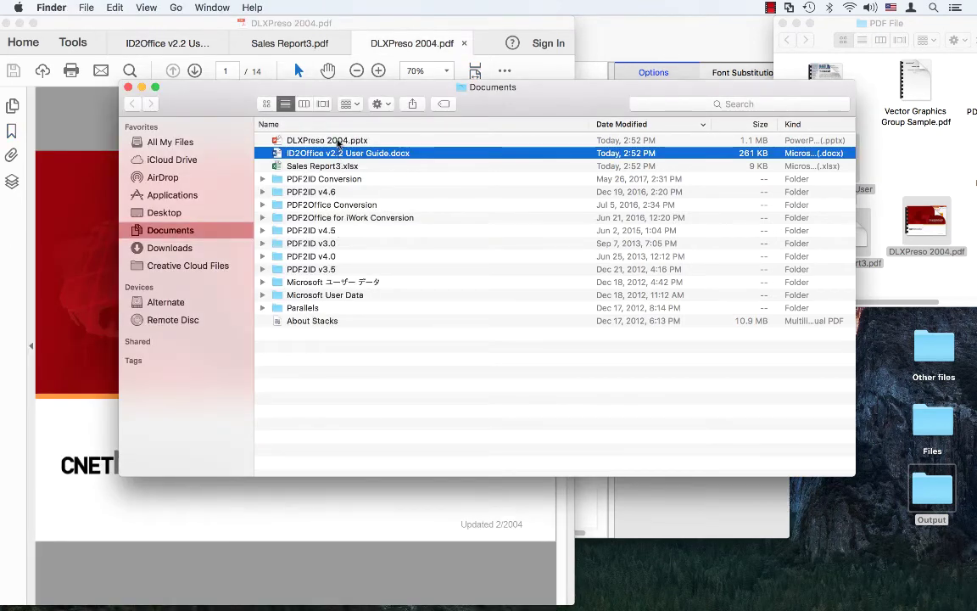
{"action": "left_click", "coordinate": [339, 142]}
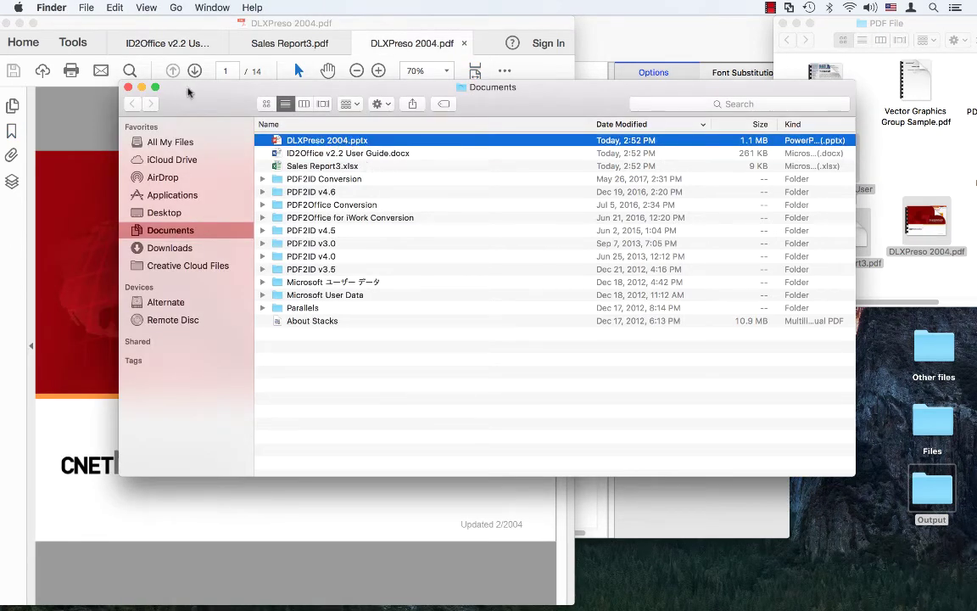
{"action": "left_click", "coordinate": [118, 70]}
{"action": "double_click", "coordinate": [269, 136]}
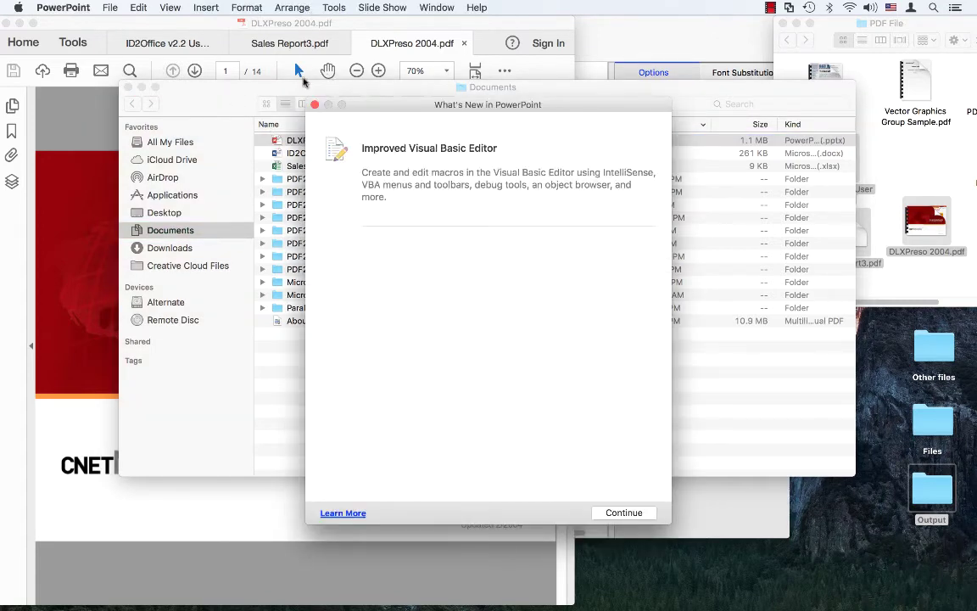
{"action": "left_click", "coordinate": [314, 103]}
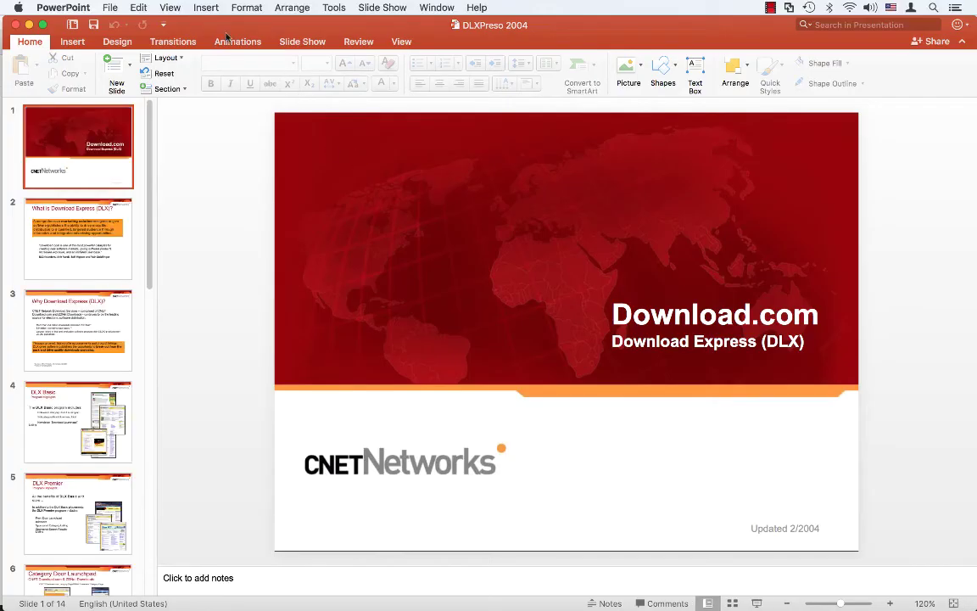
Step: Arrange the PowerPoint window beside the DLXPreso 2004 PDF and close the Documents folder
{"action": "left_click_drag", "start_coordinate": [214, 24], "coordinate": [491, 43]}
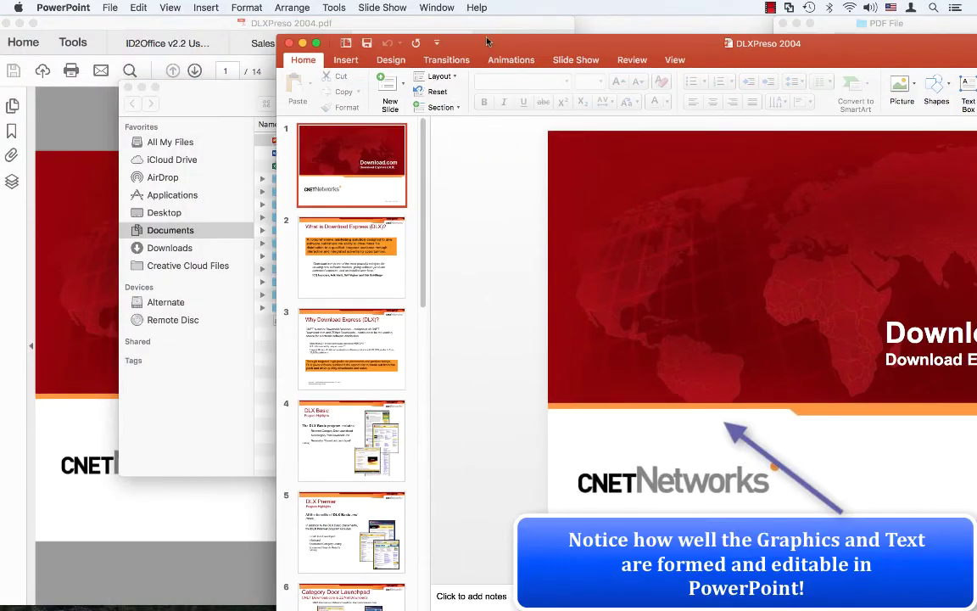
{"action": "left_click", "coordinate": [127, 88]}
{"action": "left_click", "coordinate": [160, 195]}
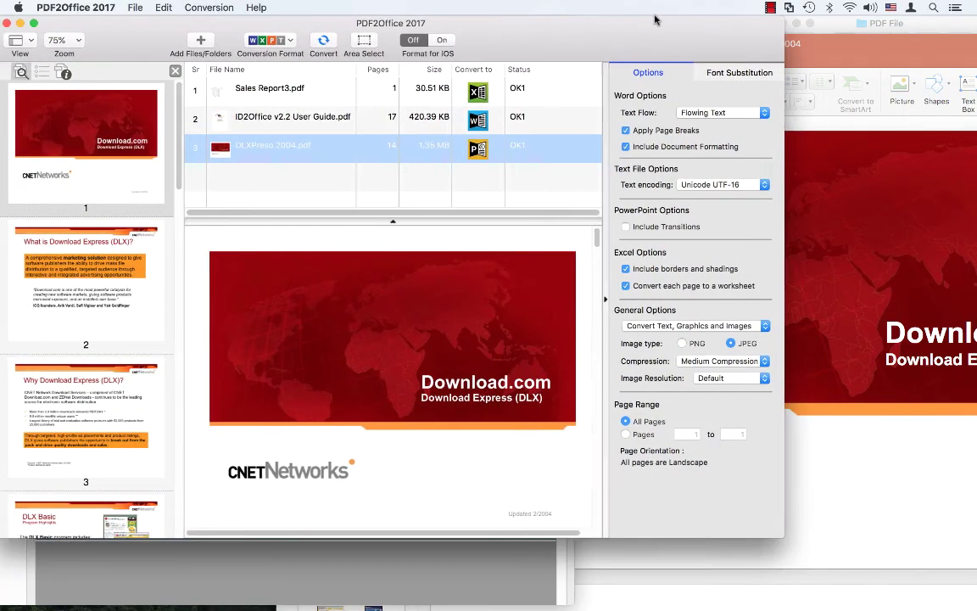
{"action": "left_click", "coordinate": [414, 603]}
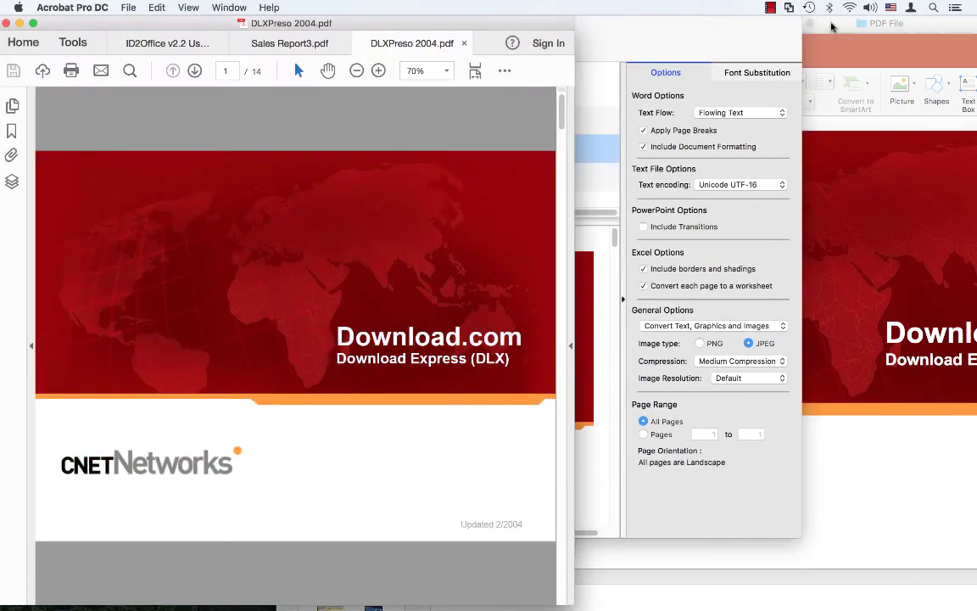
{"action": "left_click_drag", "start_coordinate": [831, 23], "coordinate": [725, 24]}
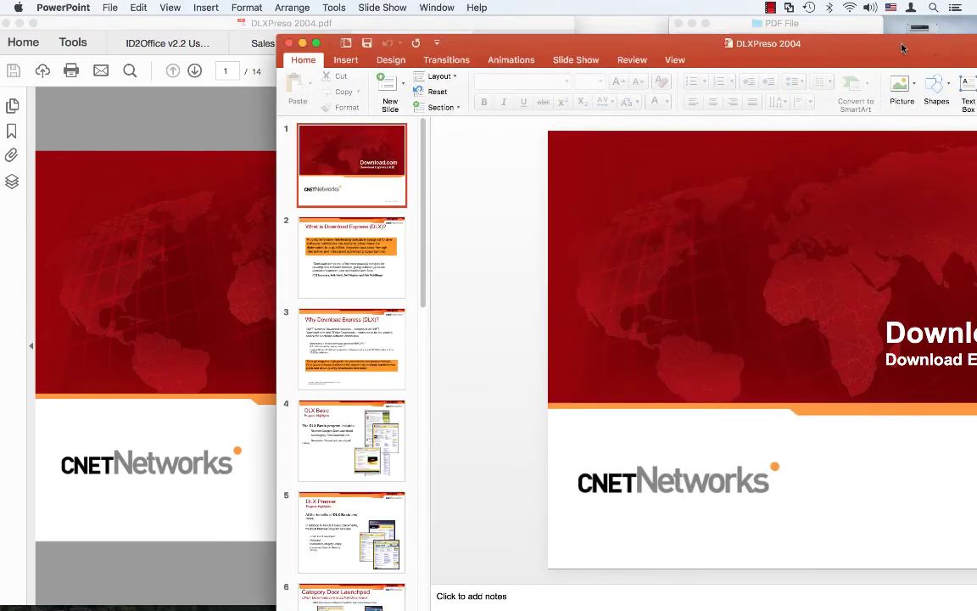
{"action": "double_click", "coordinate": [820, 27]}
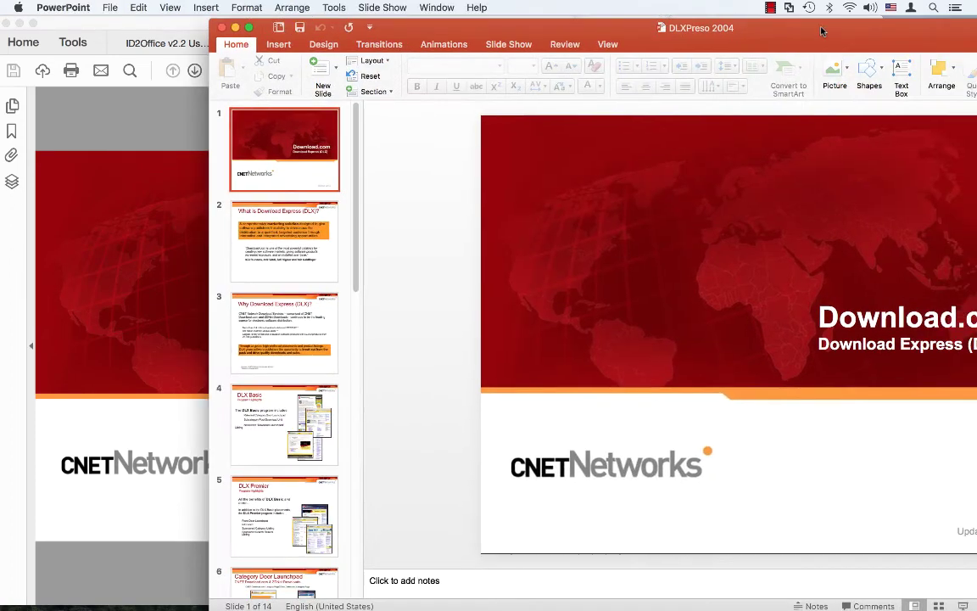
Step: Check the editable title, show slide 2, and scroll the PDF to 'What is Download Express (DLX)?'
{"action": "left_click_drag", "start_coordinate": [854, 341], "coordinate": [776, 312]}
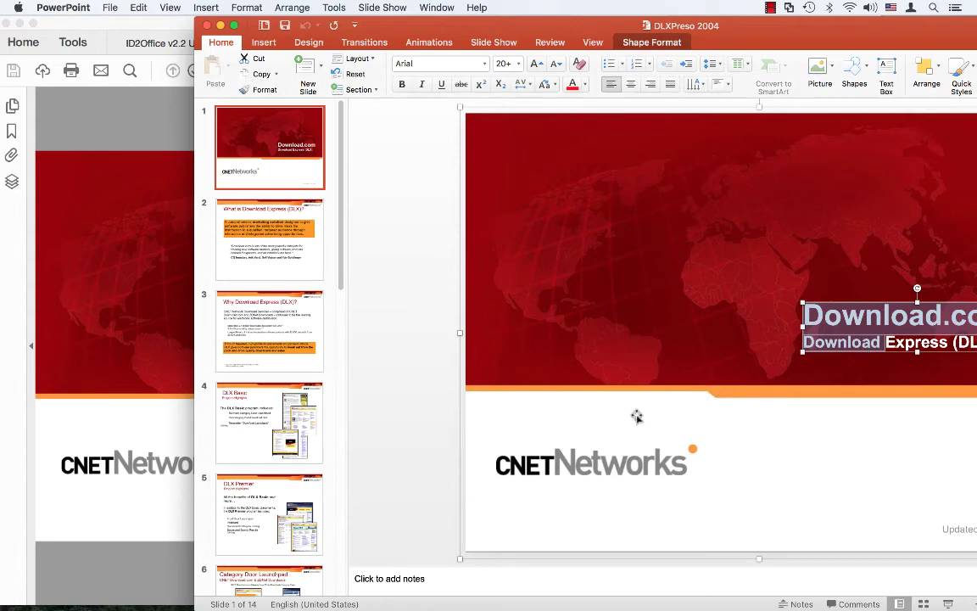
{"action": "left_click", "coordinate": [253, 176]}
{"action": "left_click", "coordinate": [286, 241]}
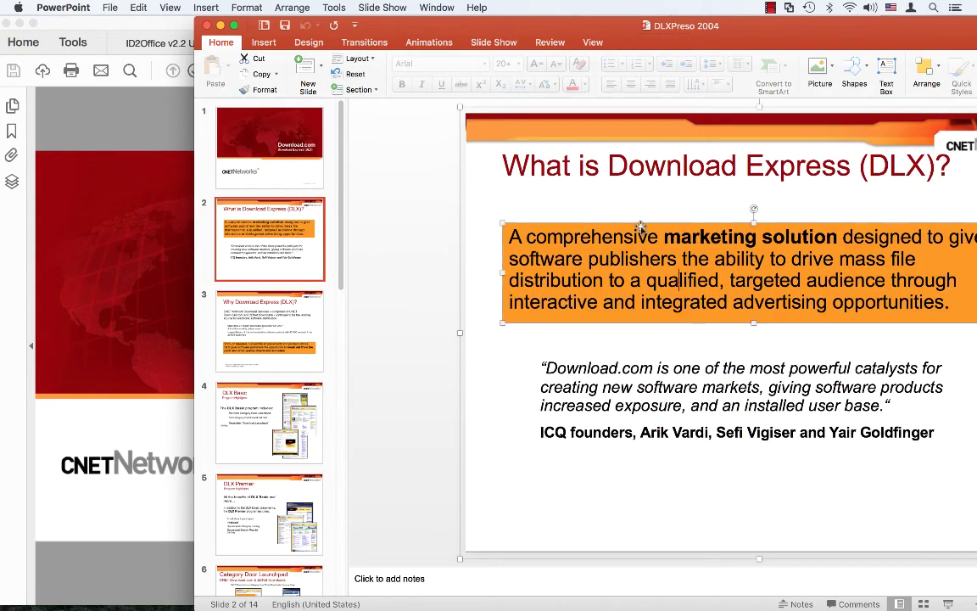
{"action": "left_click", "coordinate": [611, 137]}
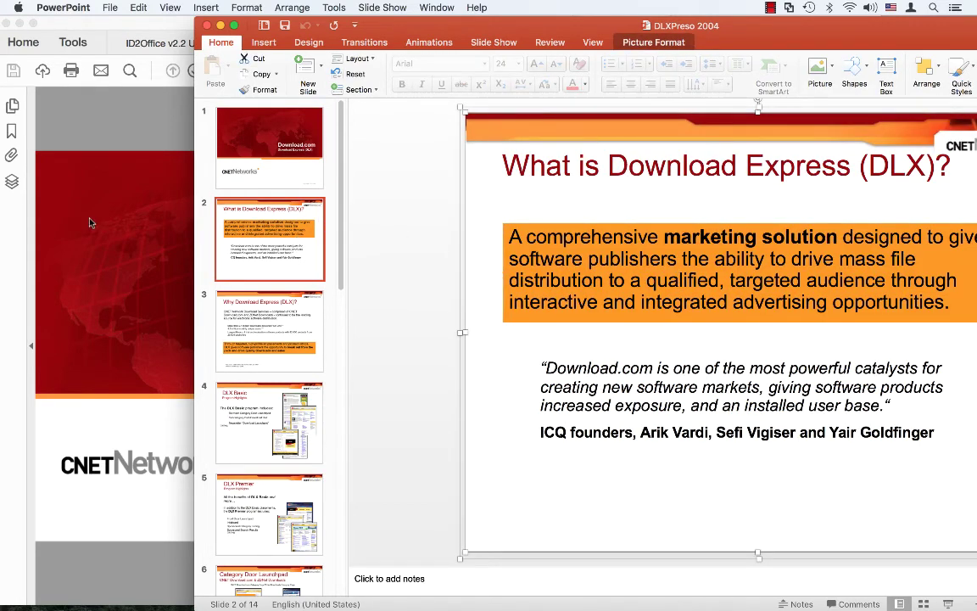
{"action": "left_click", "coordinate": [82, 195]}
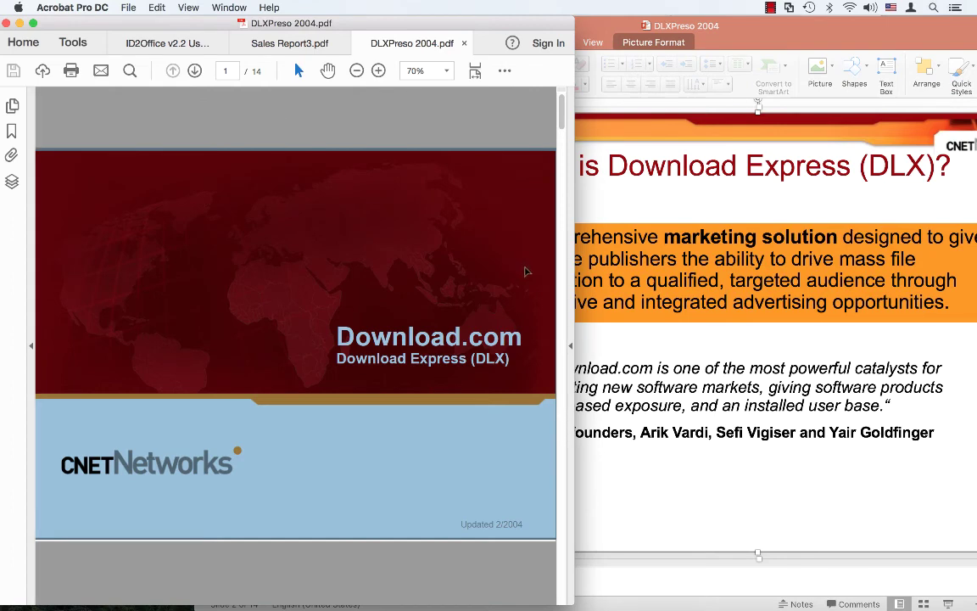
{"action": "scroll", "coordinate": [475, 263], "scroll_direction": "down", "scroll_amount": 3}
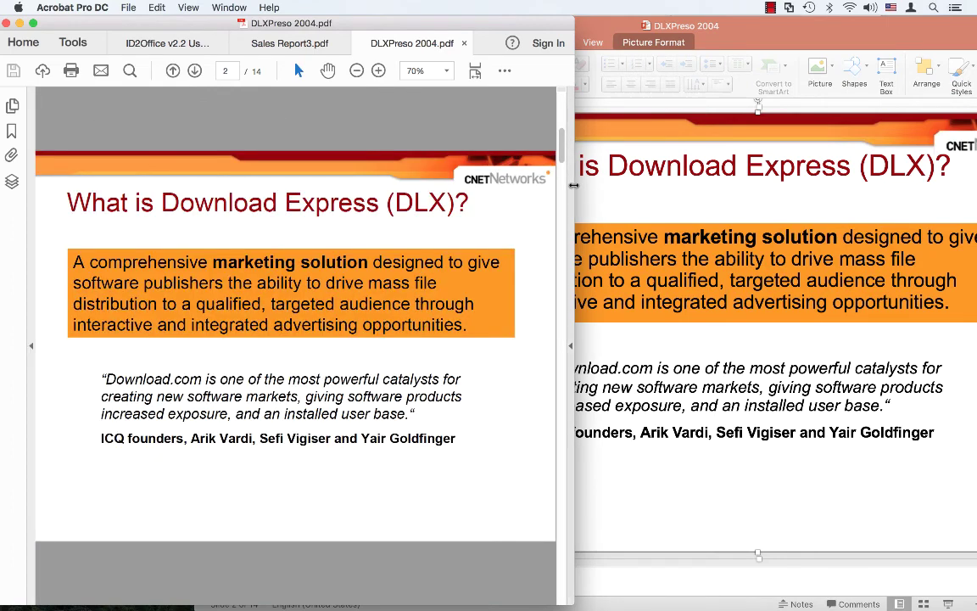
Step: Return to PDF2Office 2017 and preview ID2Office v2.2 User Guide.pdf in the list
{"action": "key", "text": "super+Tab"}
{"action": "key", "text": "super+Tab"}
{"action": "key", "text": "super+Tab"}
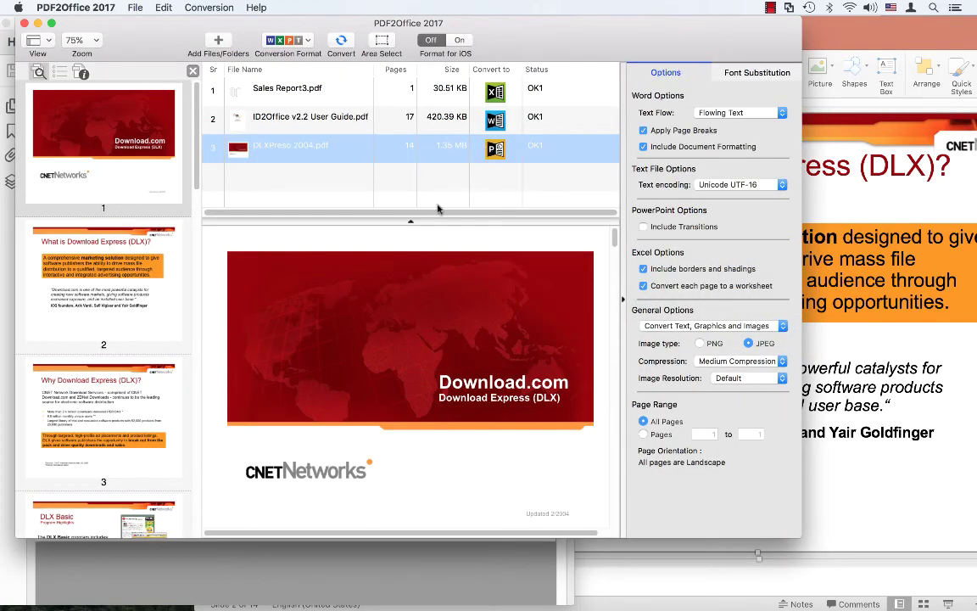
{"action": "left_click", "coordinate": [356, 119]}
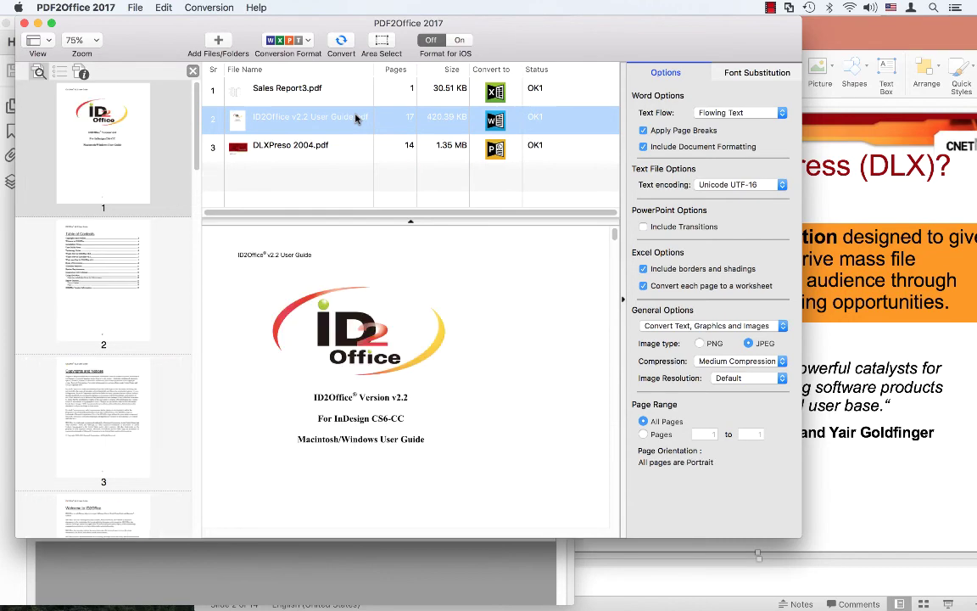